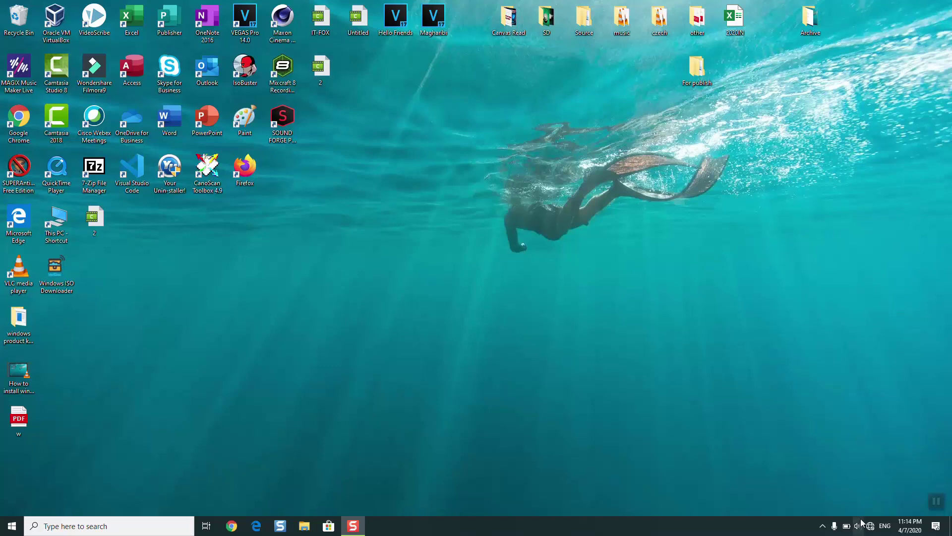
- Search Windows for 'control panel' and launch the Control Panel best match
mouse_move(870, 525)
left_click(140, 530)
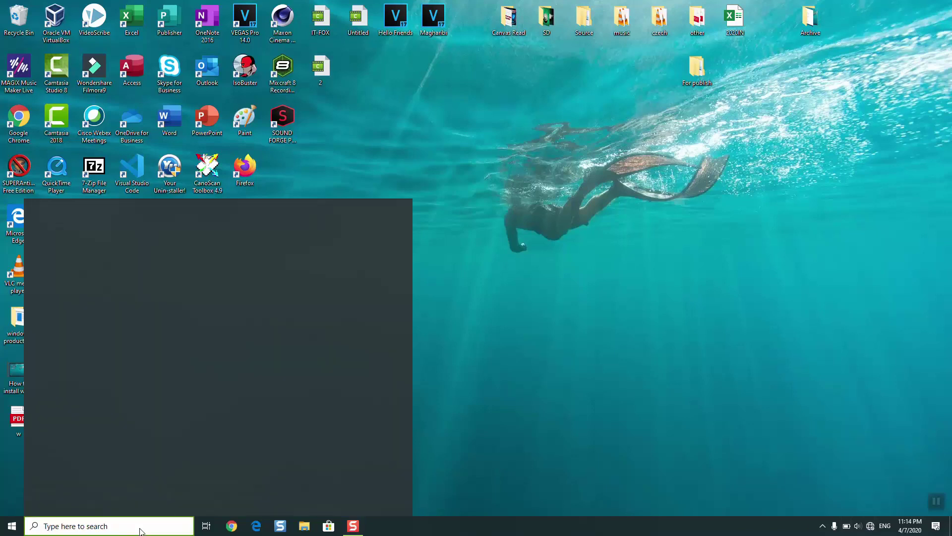
type("contro")
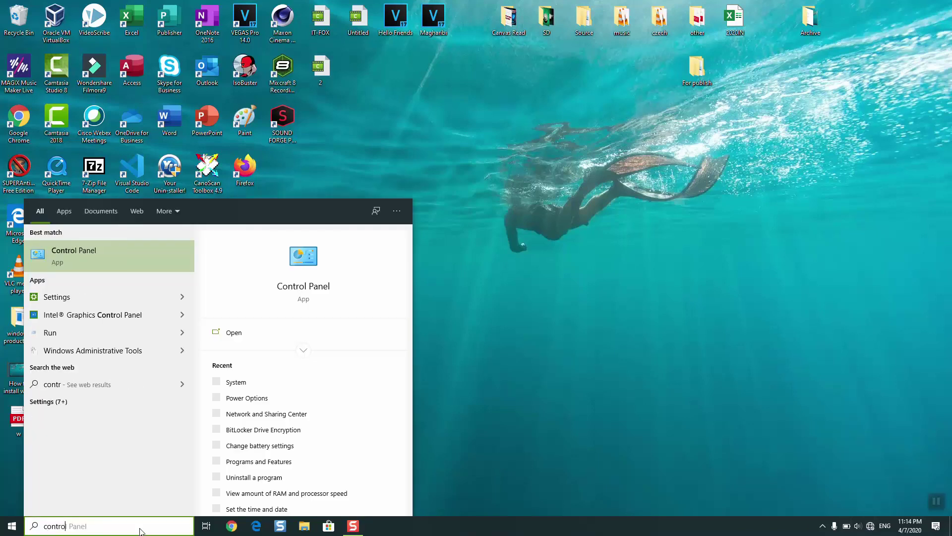
type("l panel")
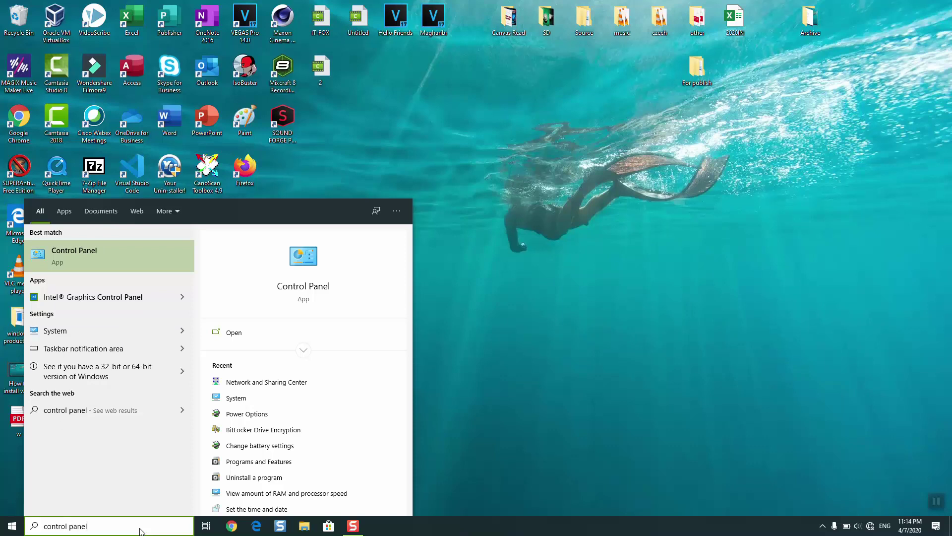
left_click(158, 269)
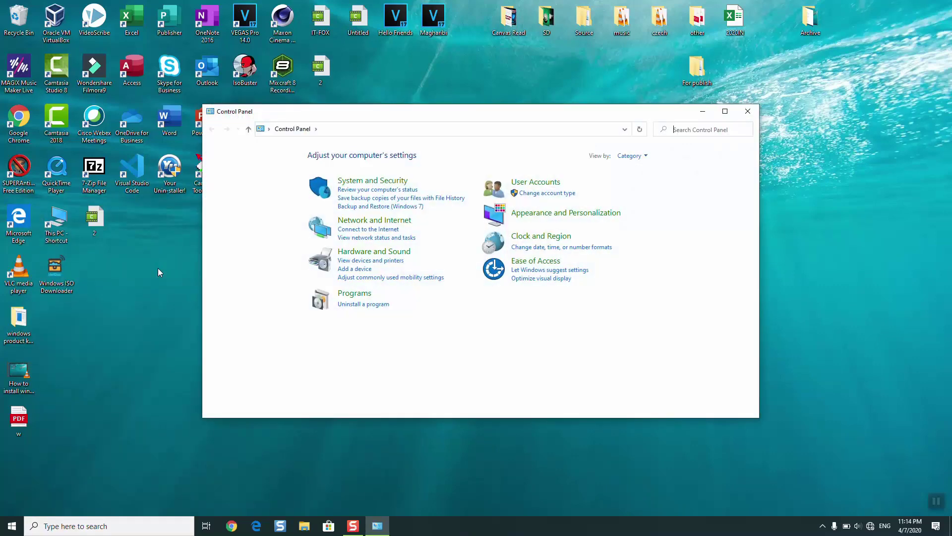
- Maximize Control Panel, switch View by to Small icons, then back to Category
left_click(720, 112)
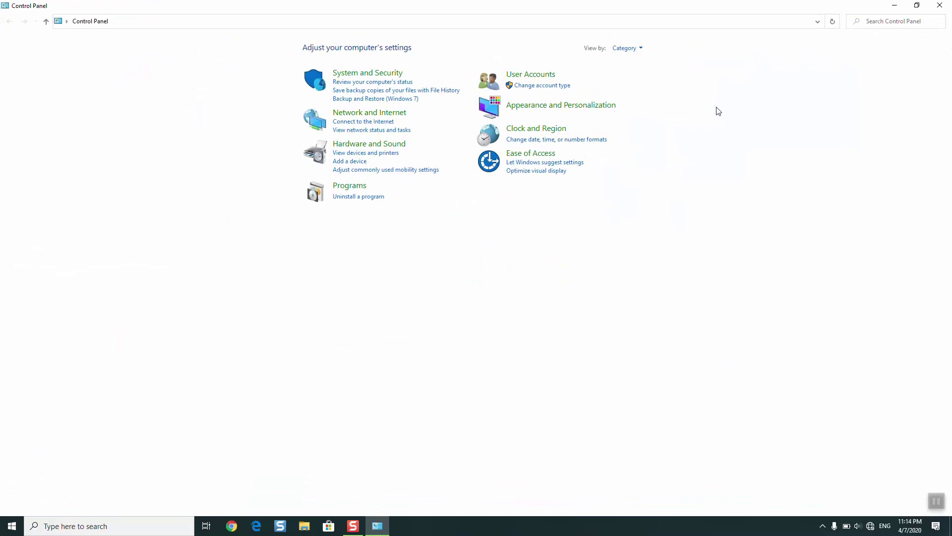
left_click(642, 47)
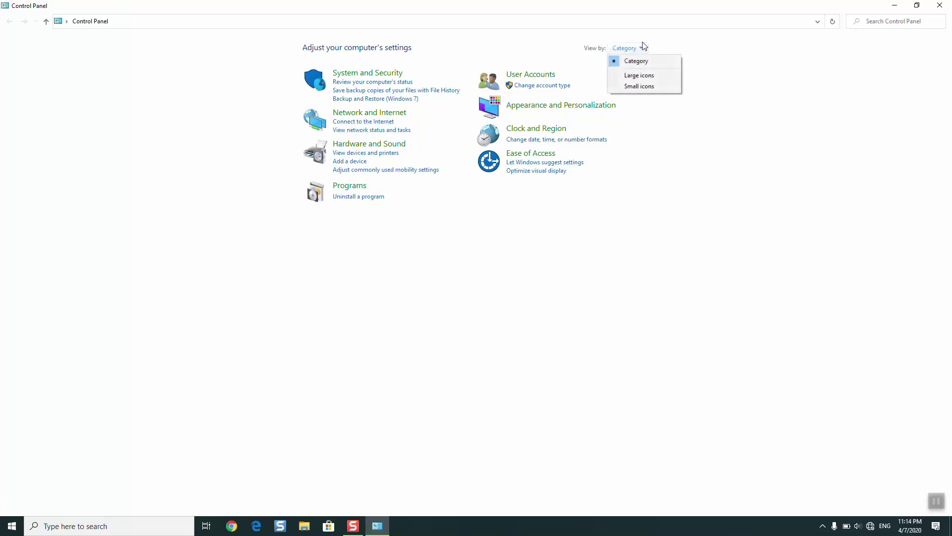
left_click(647, 86)
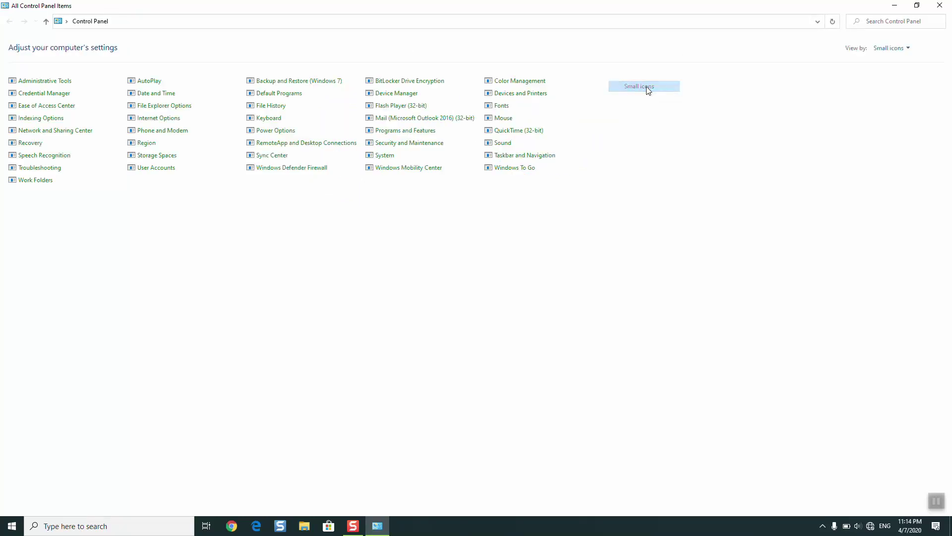
left_click(903, 50)
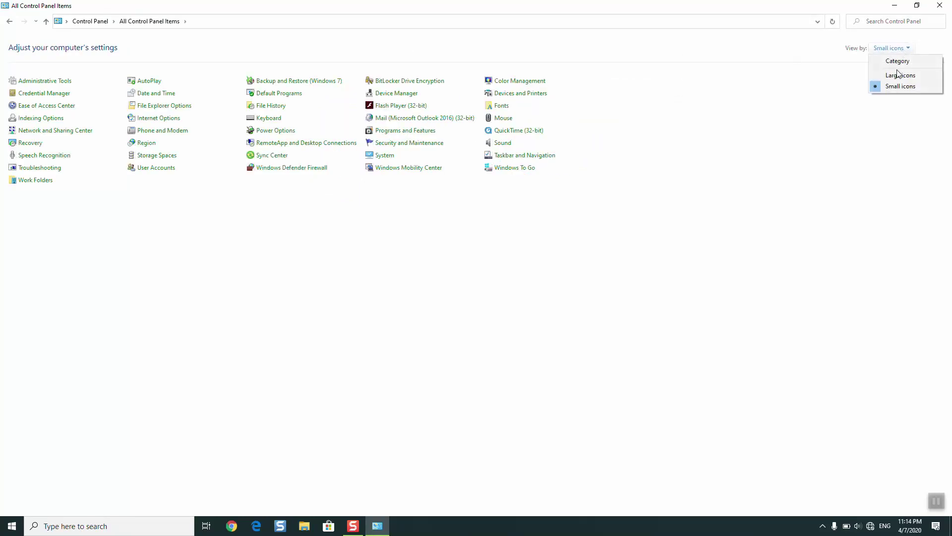
left_click(900, 65)
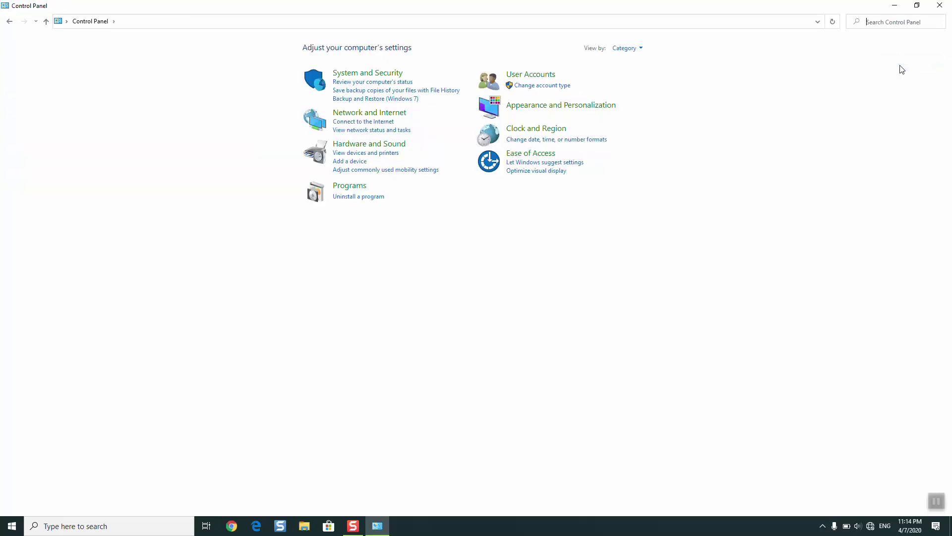
- Go to Network and Internet, then Network and Sharing Center, showing Wi-Fi without network access
left_click(396, 111)
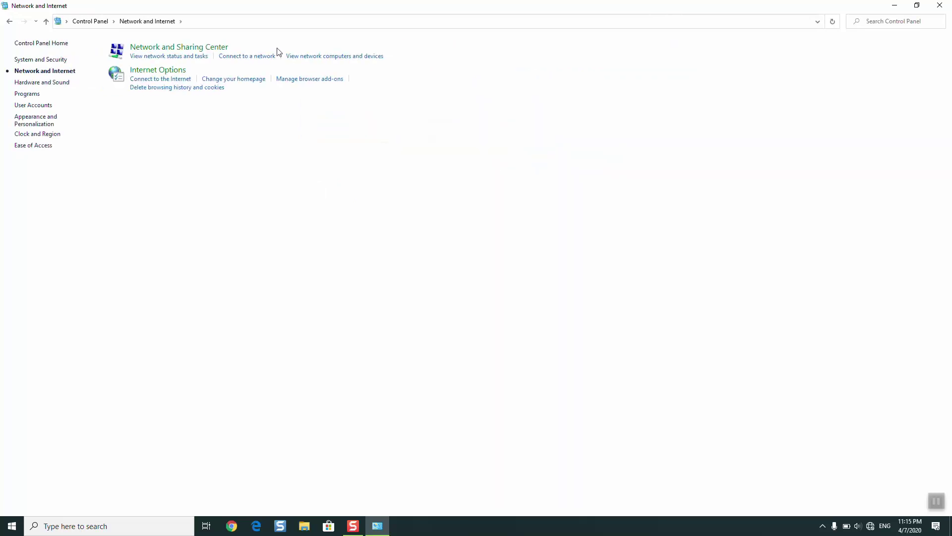
left_click(189, 48)
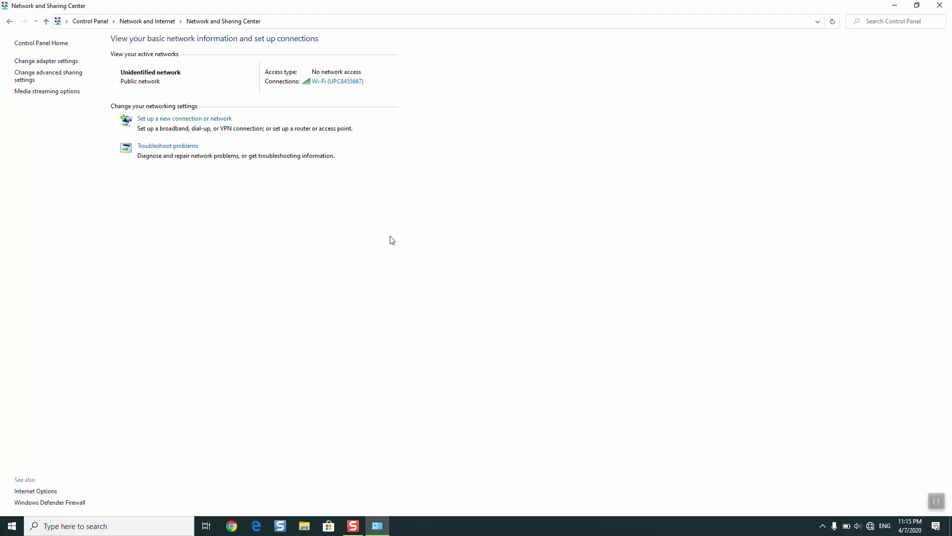
- Open the Wi-Fi connection's properties and select Internet Protocol Version 4 (TCP/IPv4)
left_click(339, 85)
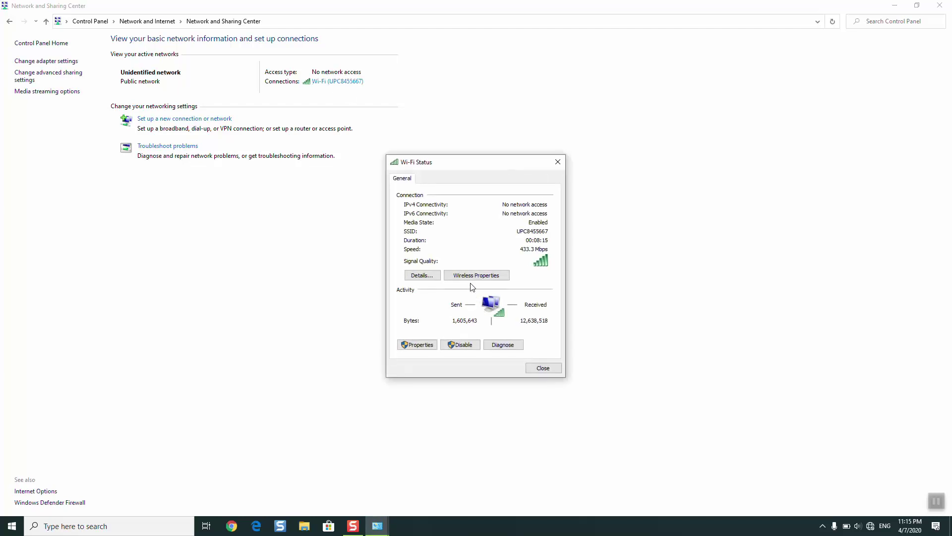
left_click(419, 345)
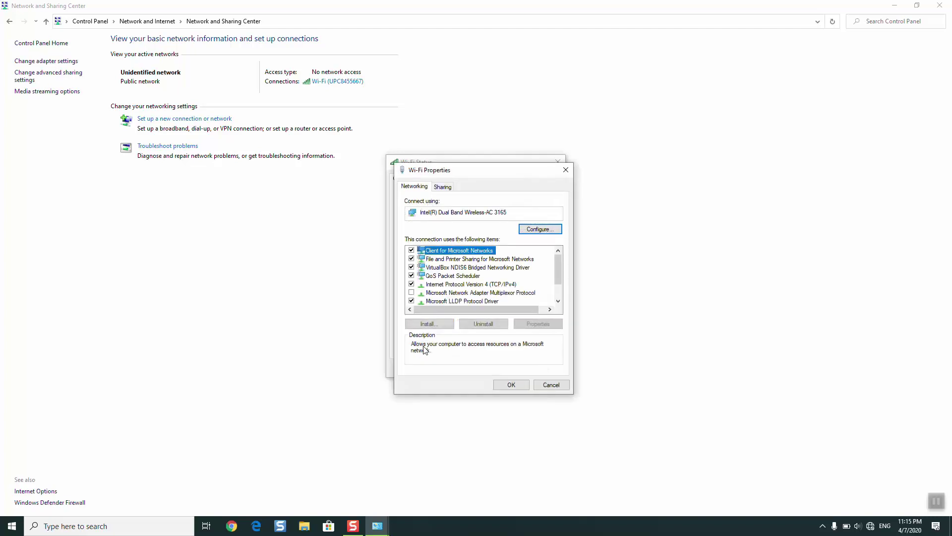
left_click(453, 293)
left_click(456, 285)
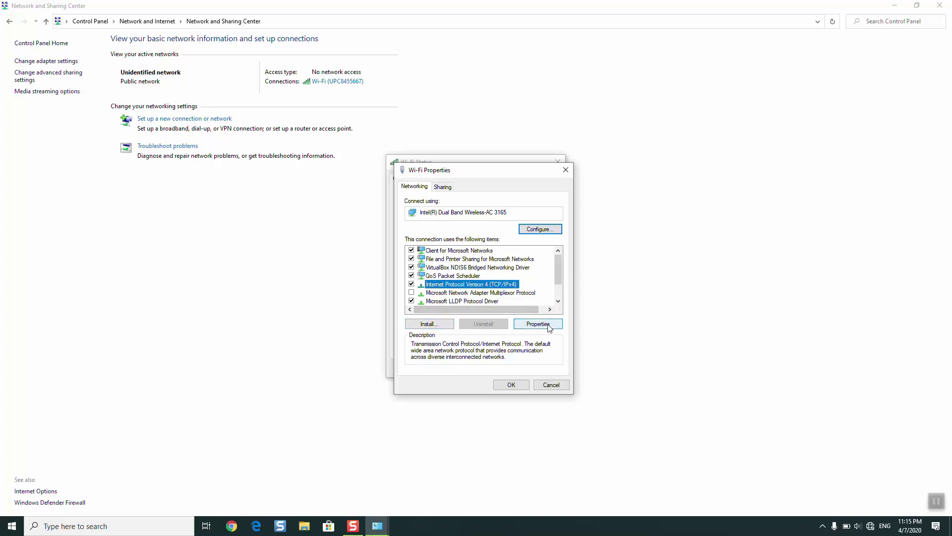
- In the IPv4 properties, choose to obtain the IP address and DNS server addresses automatically
left_click(538, 323)
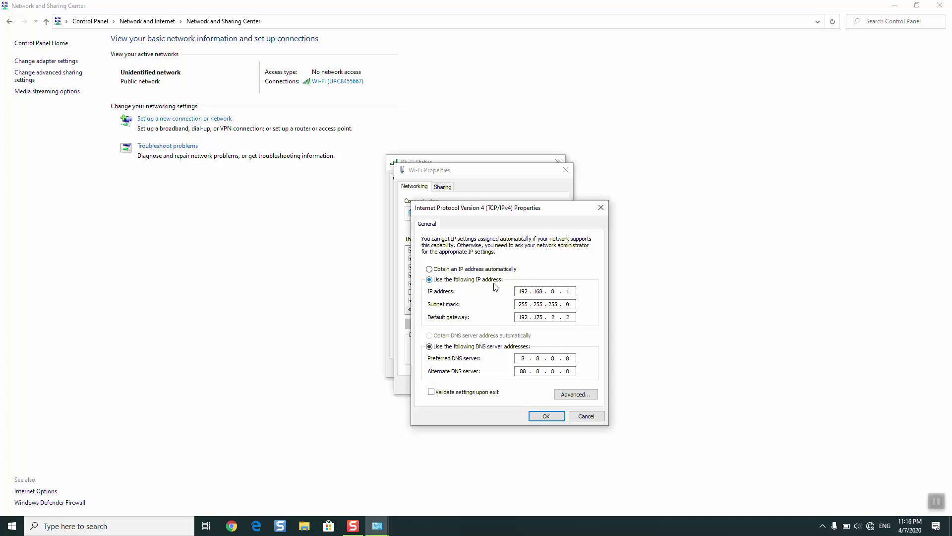
left_click(447, 270)
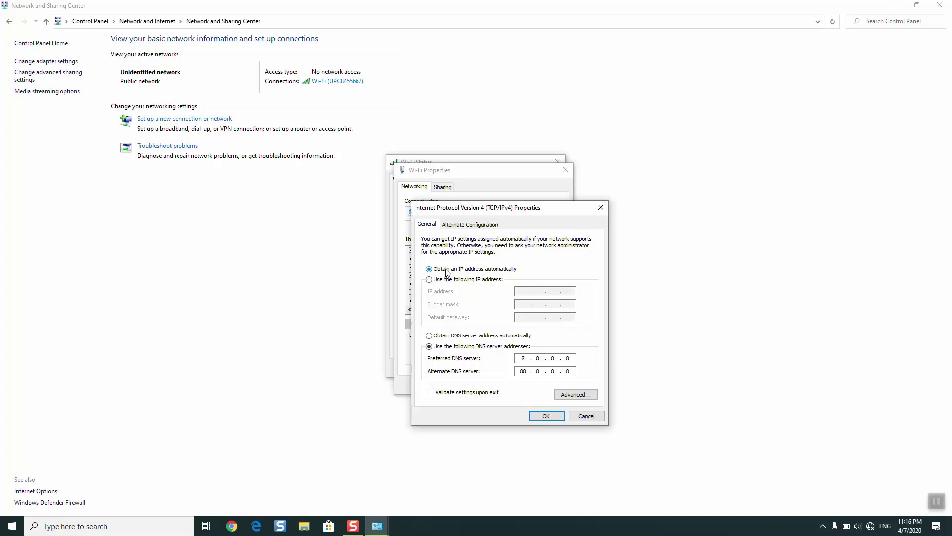
left_click(459, 339)
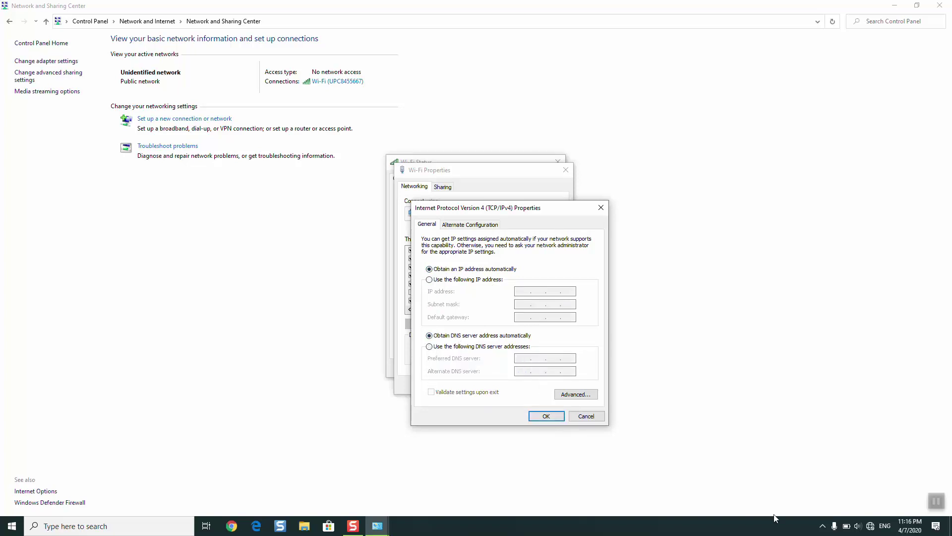
mouse_move(870, 527)
- Apply the automatic IPv4 settings, close Wi-Fi Properties and Status, then reopen Wi-Fi Properties
left_click(547, 417)
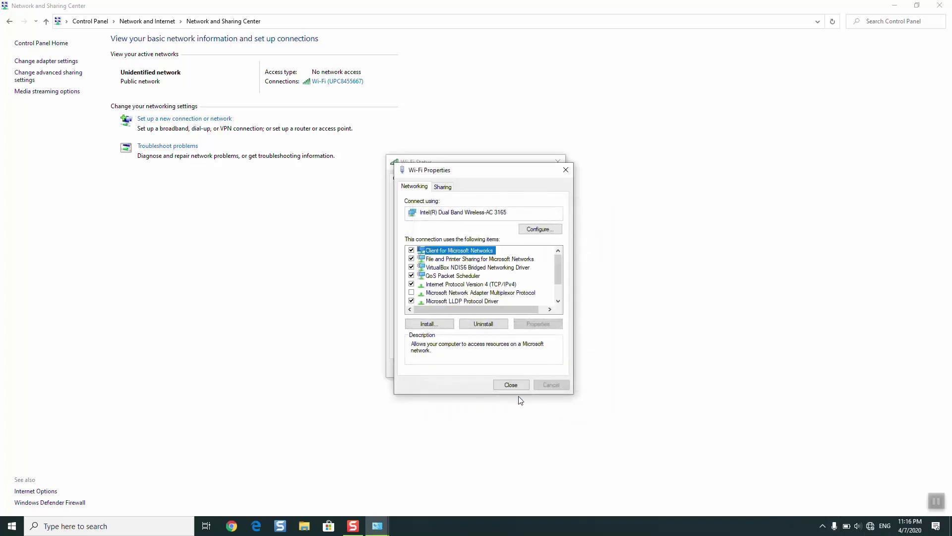
left_click(511, 385)
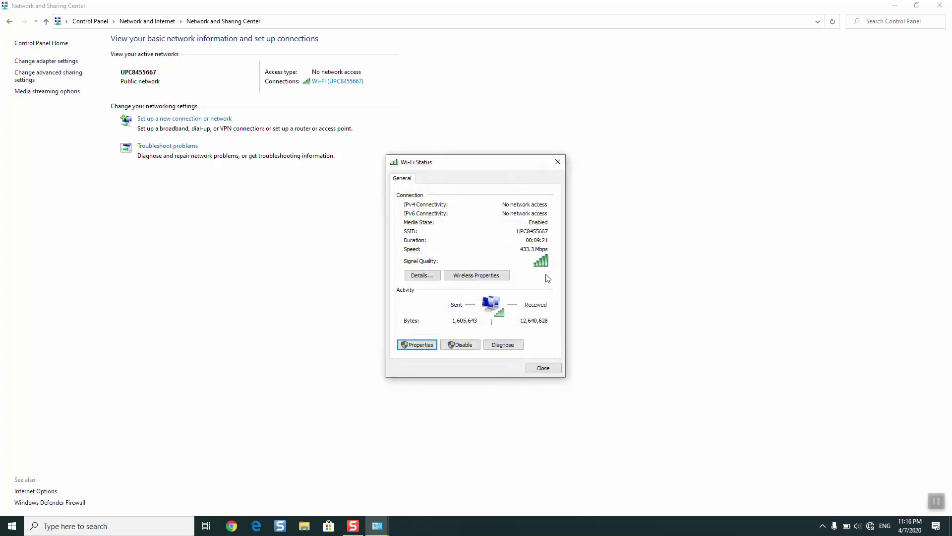
left_click(548, 371)
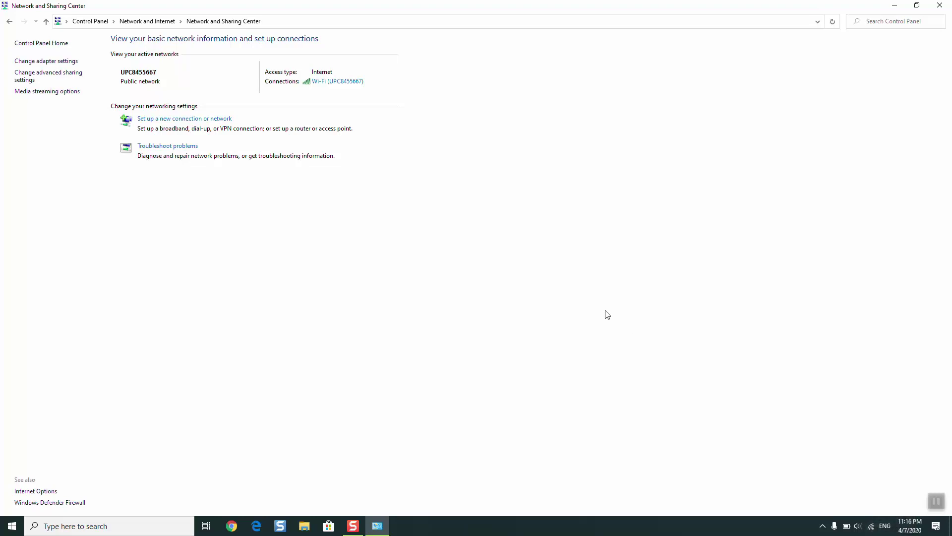
left_click(341, 84)
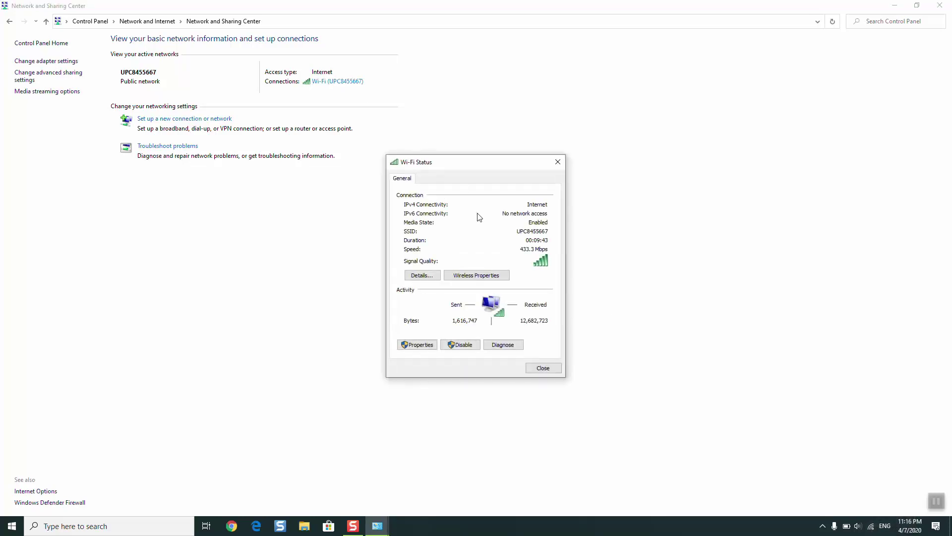
left_click(426, 343)
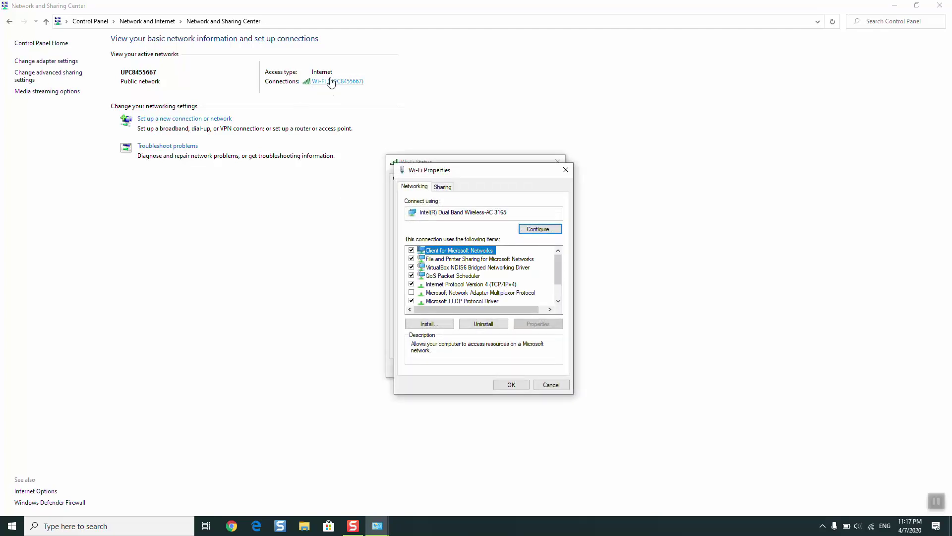
- Open the IPv4 properties, switch to a fixed address, and enter IP 192.168.1.1
left_click(462, 284)
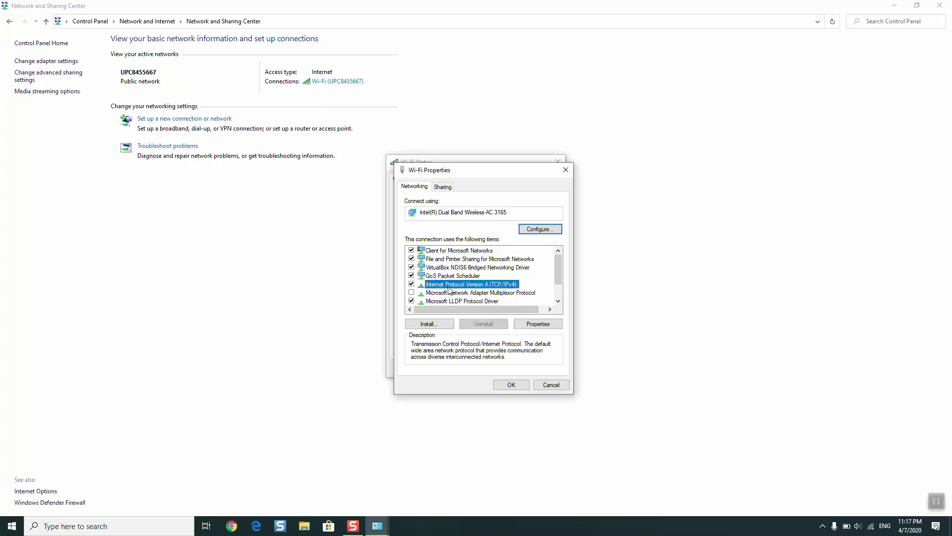
left_click(526, 325)
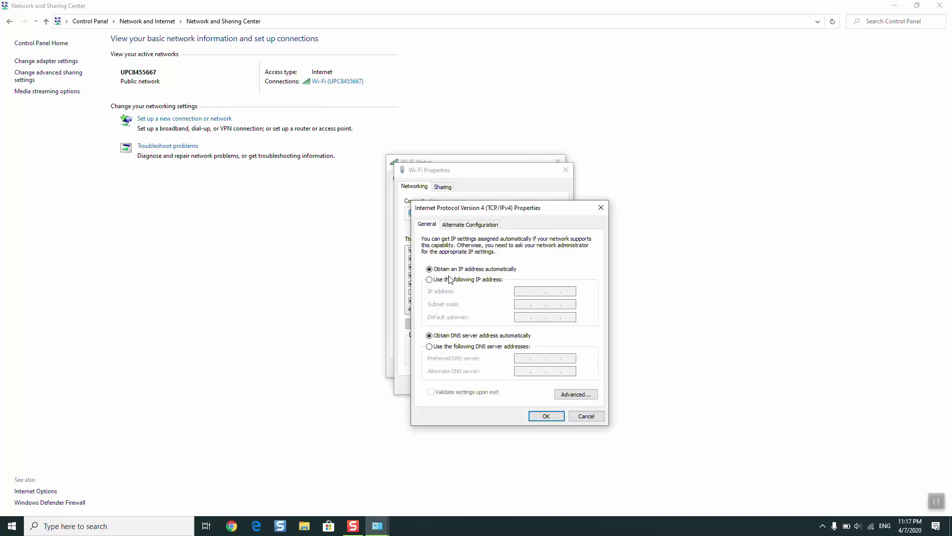
left_click(450, 280)
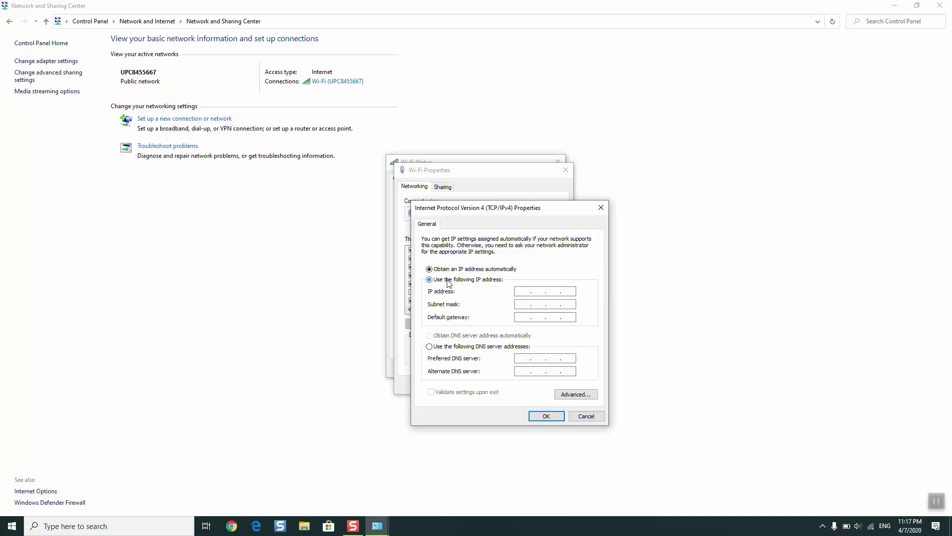
left_click(520, 290)
type("192 . 168 . 1 .")
key("Tab")
type("1")
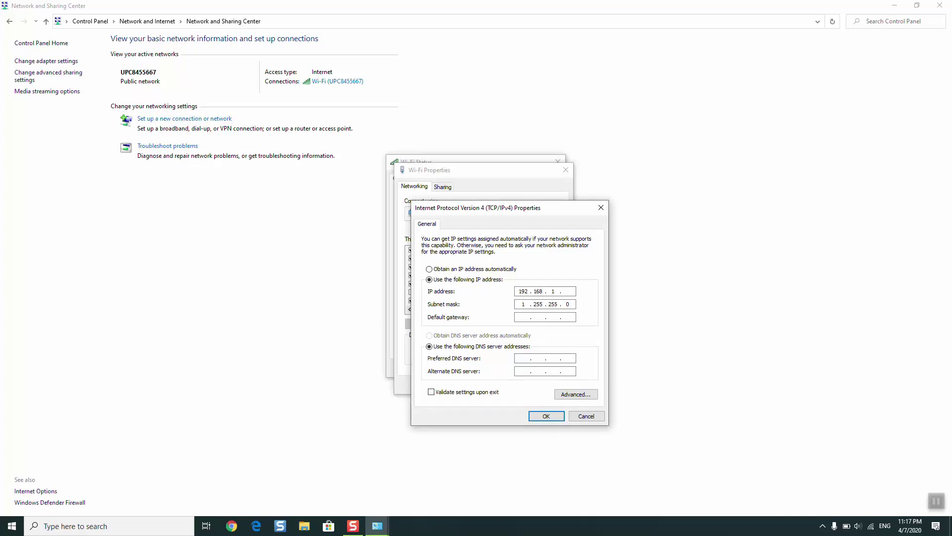
left_click(567, 290)
type("1")
- Enter subnet mask 255.255.255.0 and begin the default gateway as 192.168.1
left_click(518, 303)
type("255.255.255.0")
left_click(518, 317)
type("192 . 168")
key("Tab")
- Complete gateway 192.168.1.1, change the IP to 192.168.1.10, and enter DNS 8.8.8.8 and 8.8.4.4
left_click(573, 316)
type("1")
type("00")
key("BackSpace")
type("88 . 8 .888 . 8")
- Tick 'Validate settings upon exit', confirm the static IPv4 settings, close Wi-Fi Properties, and cancel diagnostics
left_click(466, 393)
left_click(543, 416)
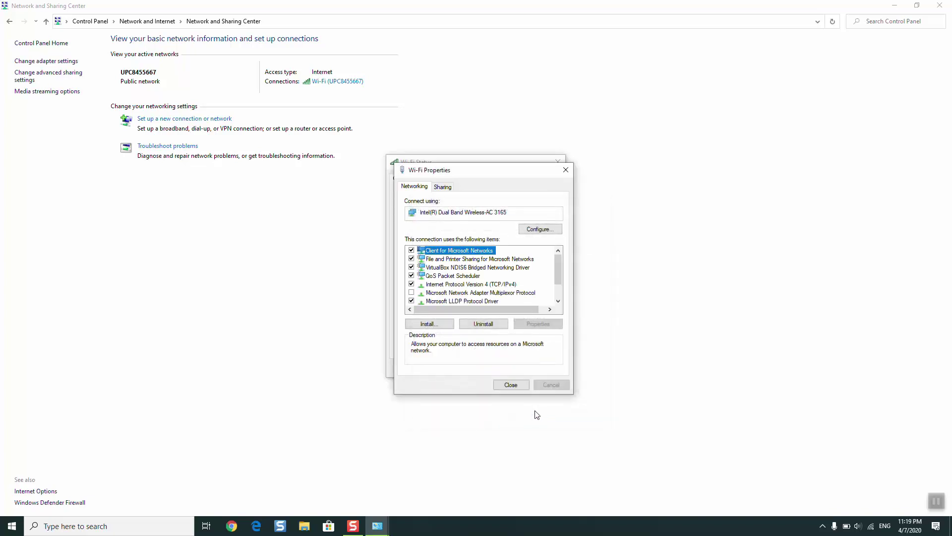
left_click(510, 384)
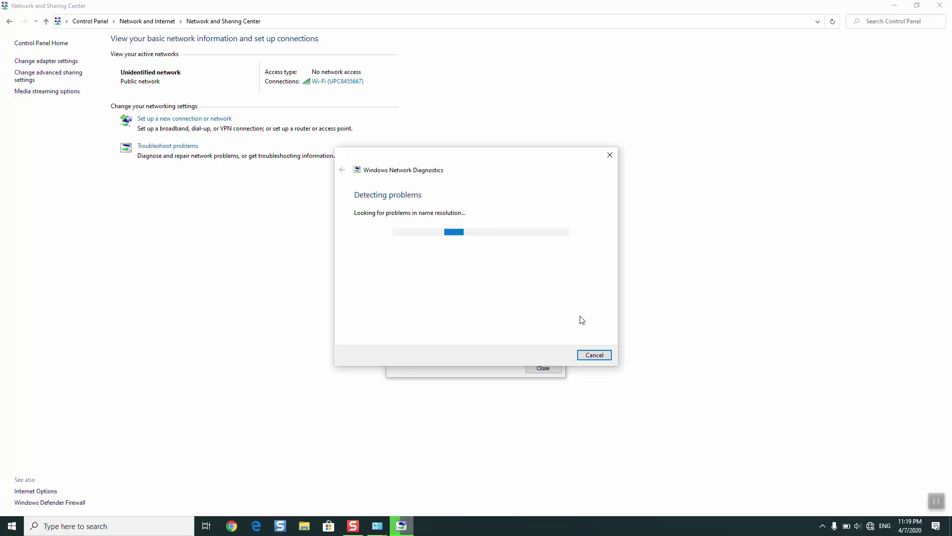
left_click(600, 355)
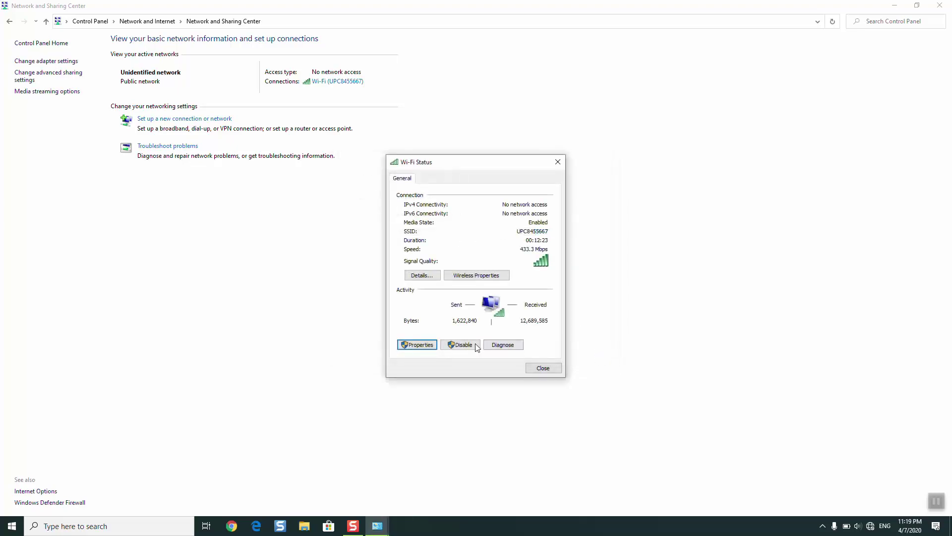
- Set the Wi-Fi IPv4 back to obtaining the IP address and DNS servers automatically
left_click(418, 345)
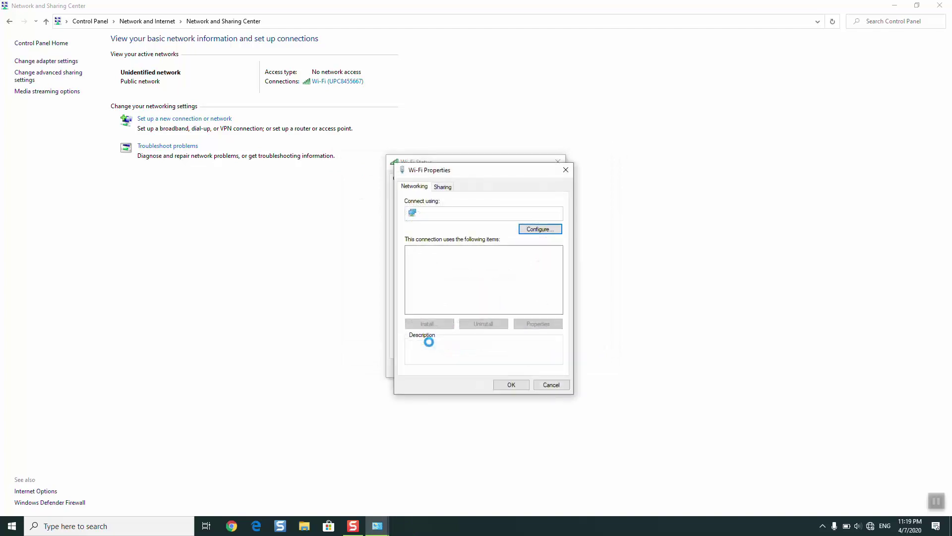
left_click(451, 285)
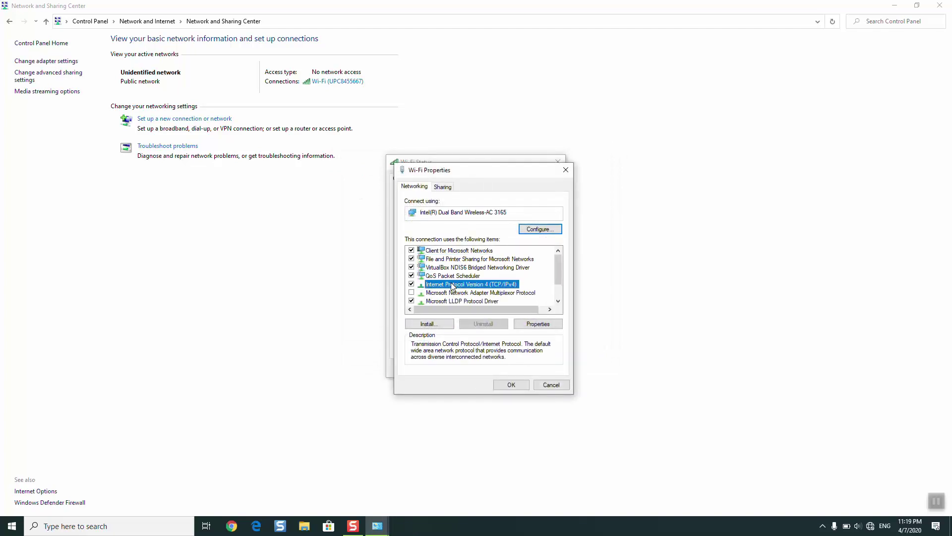
left_click(526, 323)
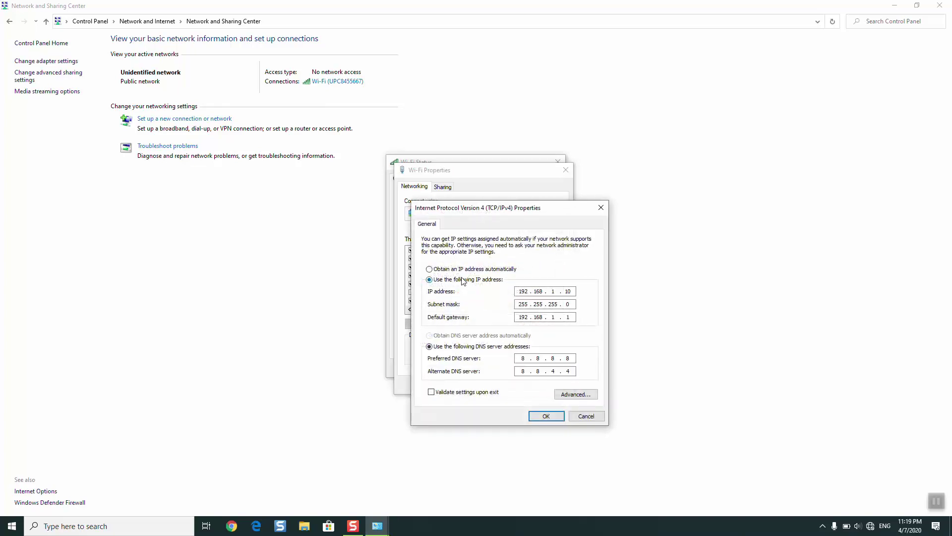
left_click(464, 271)
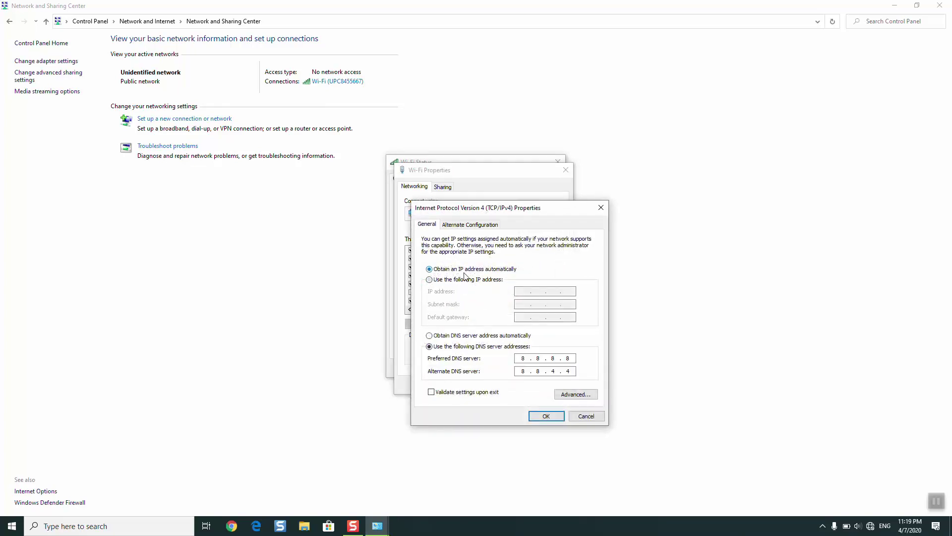
left_click(465, 337)
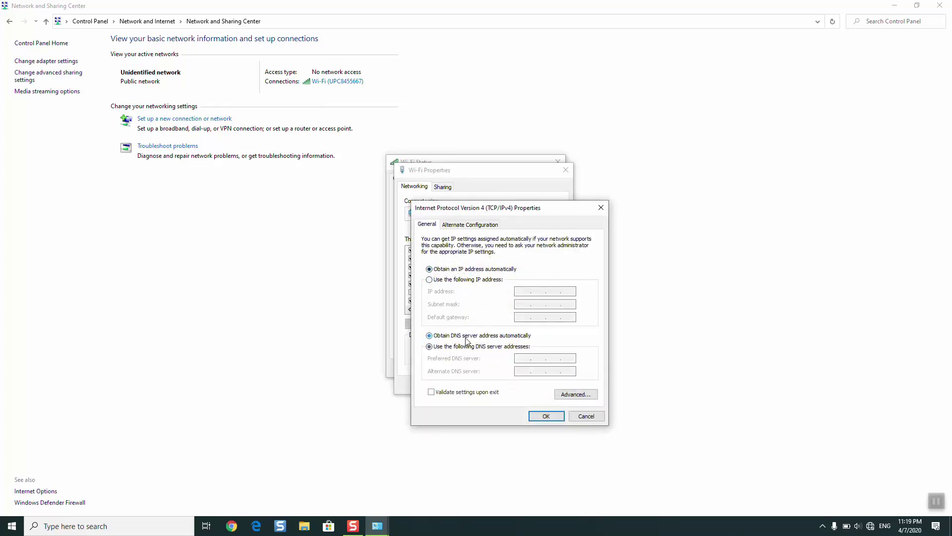
left_click(546, 415)
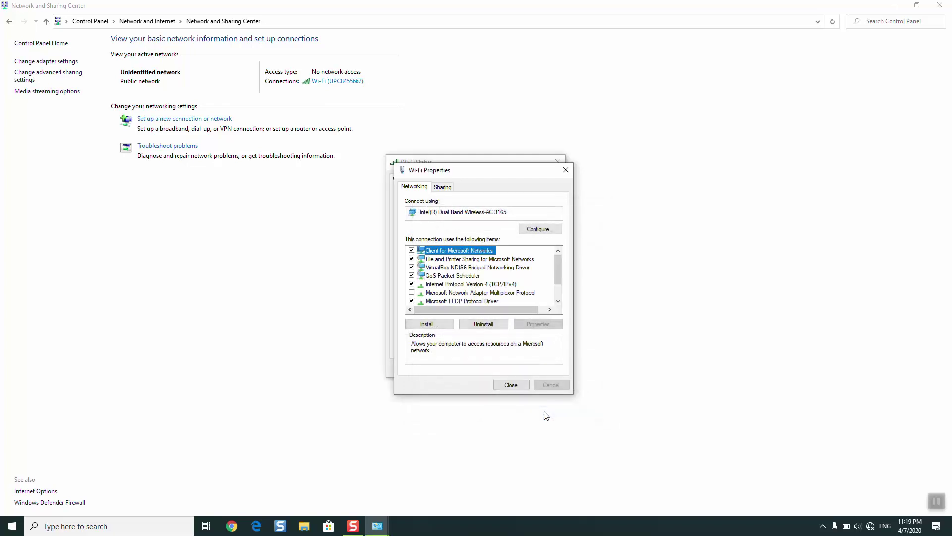
- Enable Internet Protocol Version 6 and confirm its automatic address and DNS settings
scroll(562, 284, "down", 1)
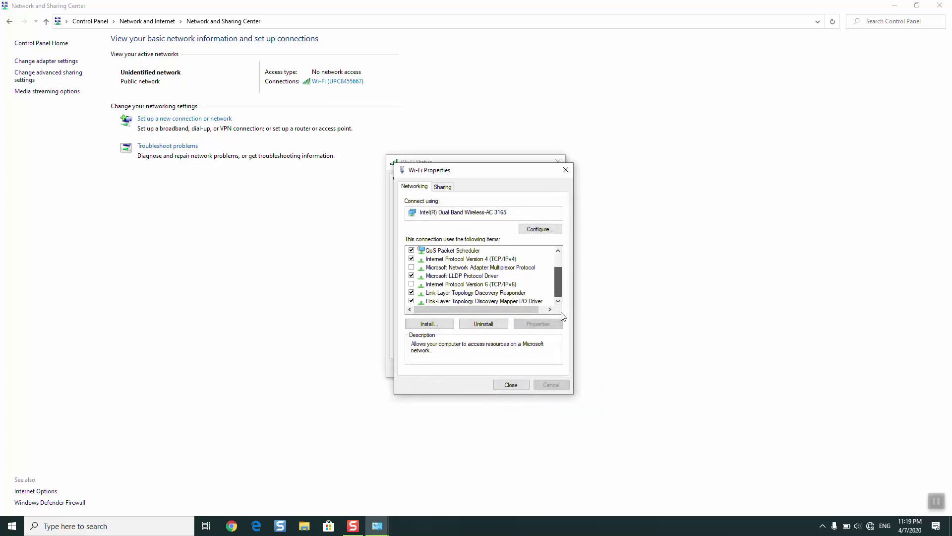
left_click(457, 286)
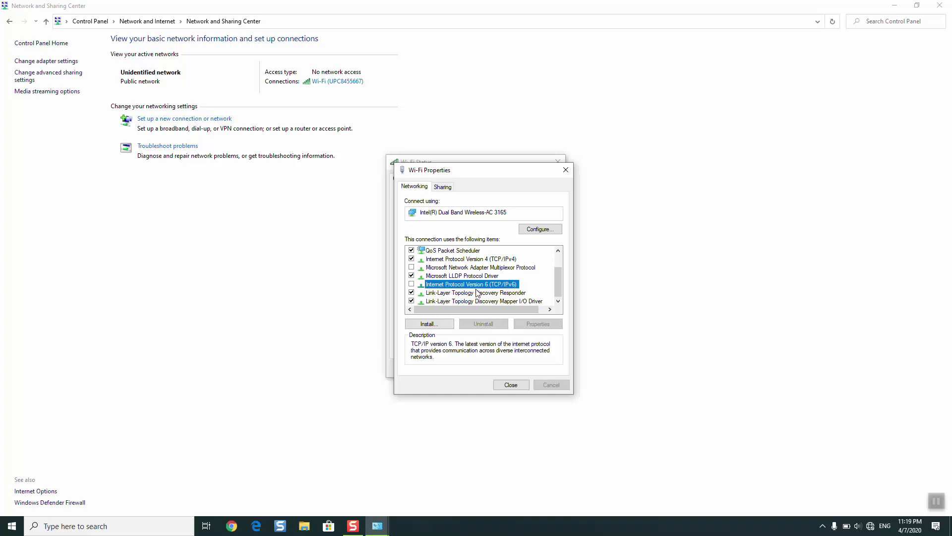
left_click(411, 286)
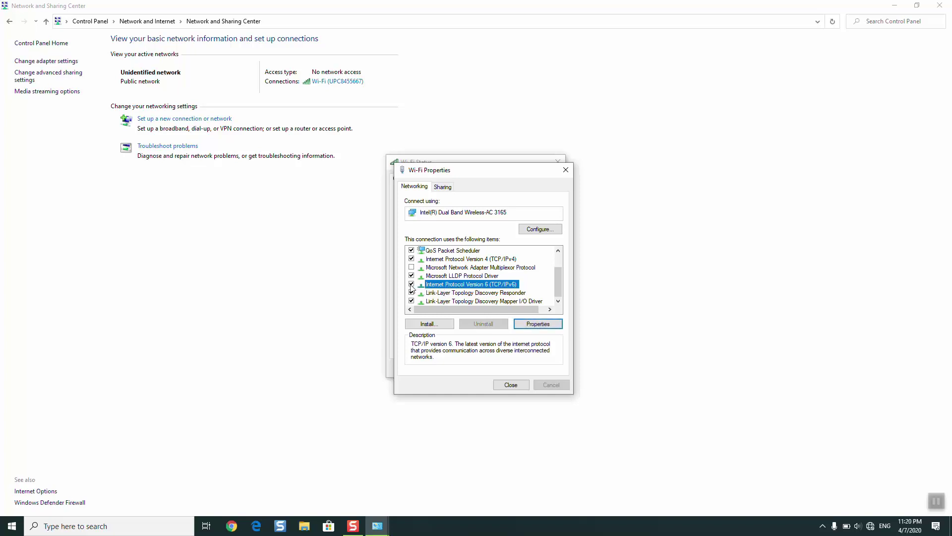
left_click(537, 327)
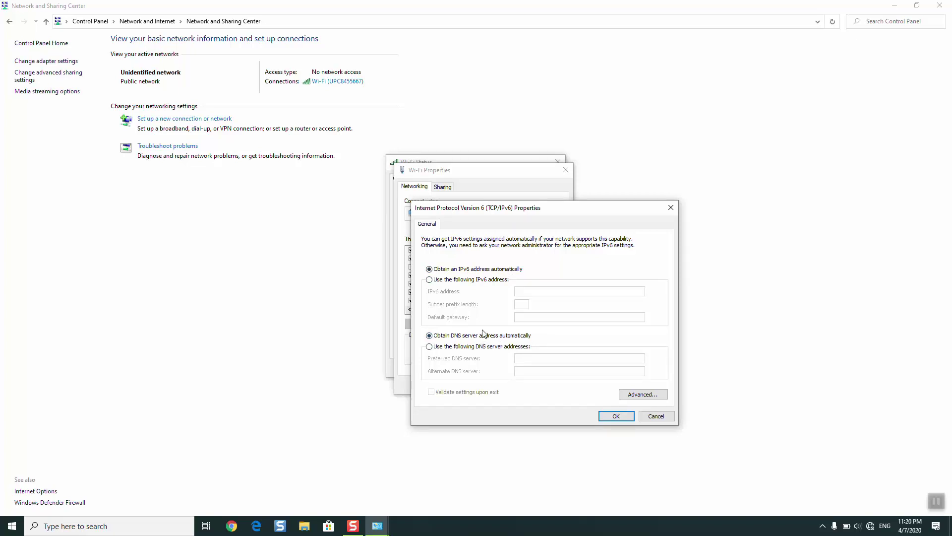
left_click(614, 415)
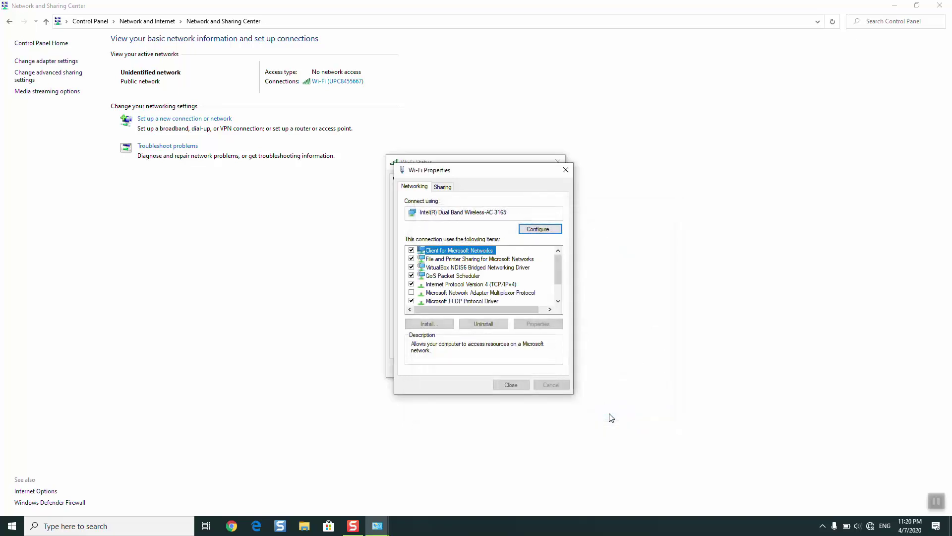
- Close the Wi-Fi Properties and Wi-Fi Status windows to return to Network and Sharing Center
left_click(516, 385)
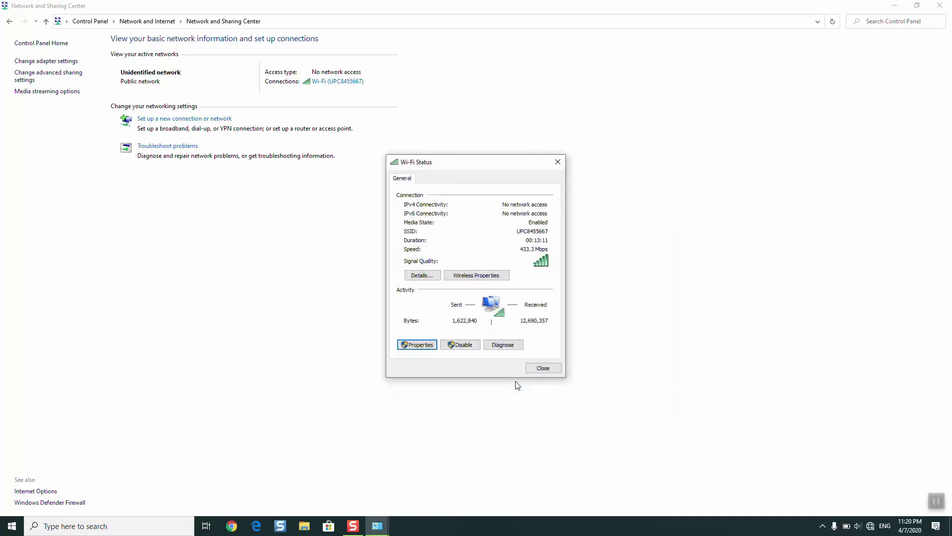
left_click(544, 368)
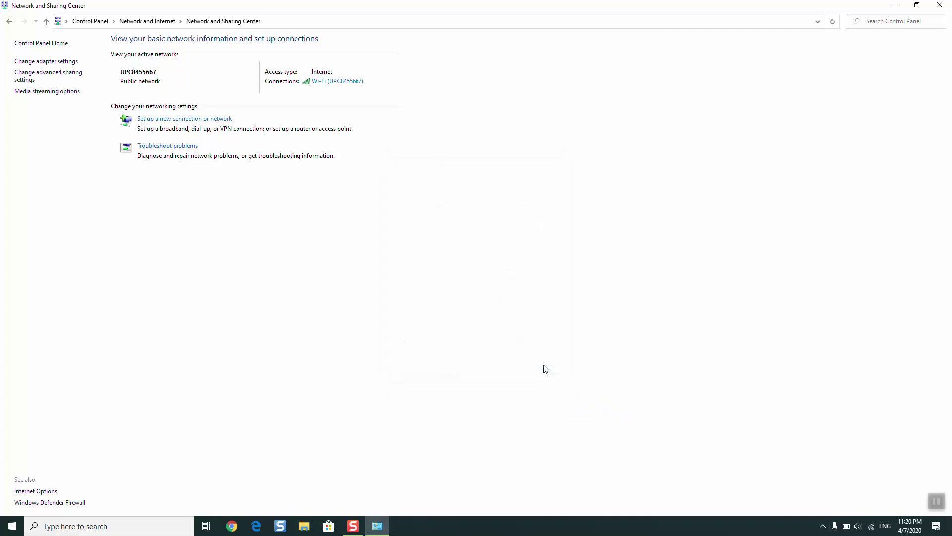